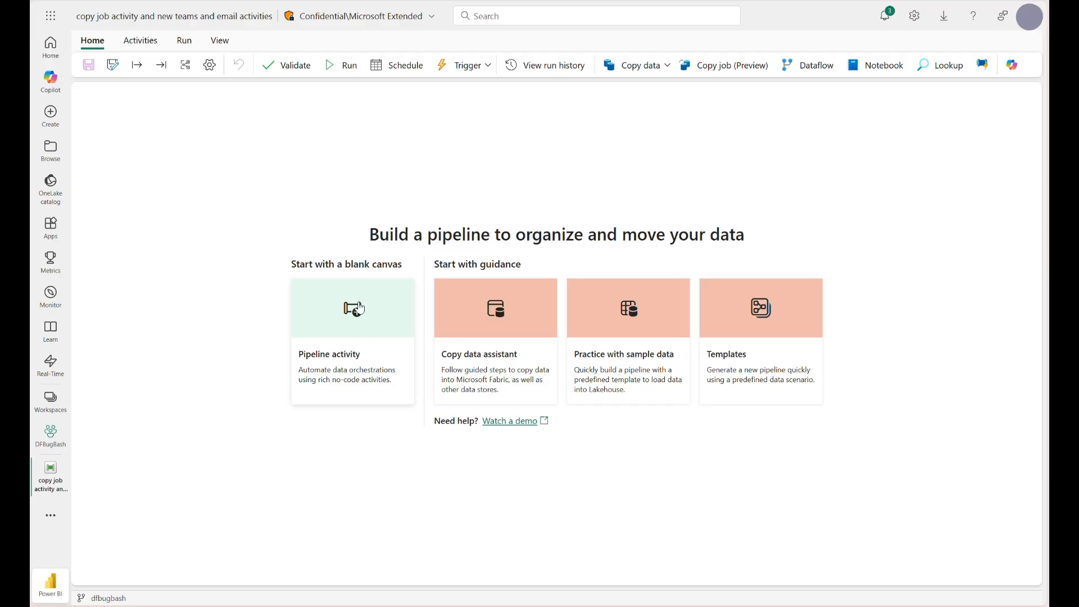
- Start the blank pipeline with a Copy job (Preview) activity
{"action": "left_click", "coordinate": [361, 321]}
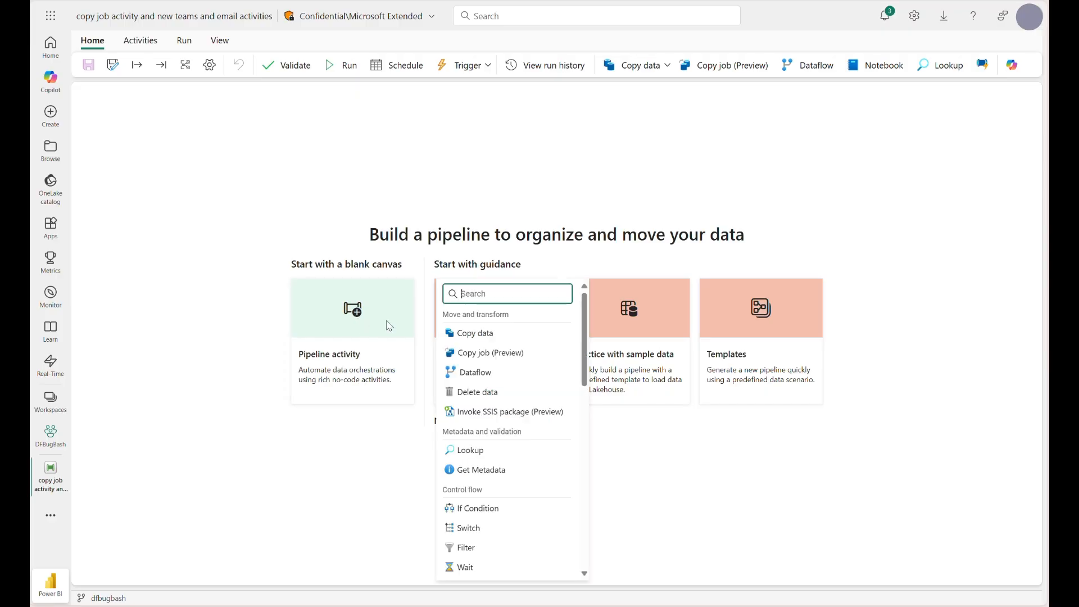
{"action": "left_click", "coordinate": [484, 354]}
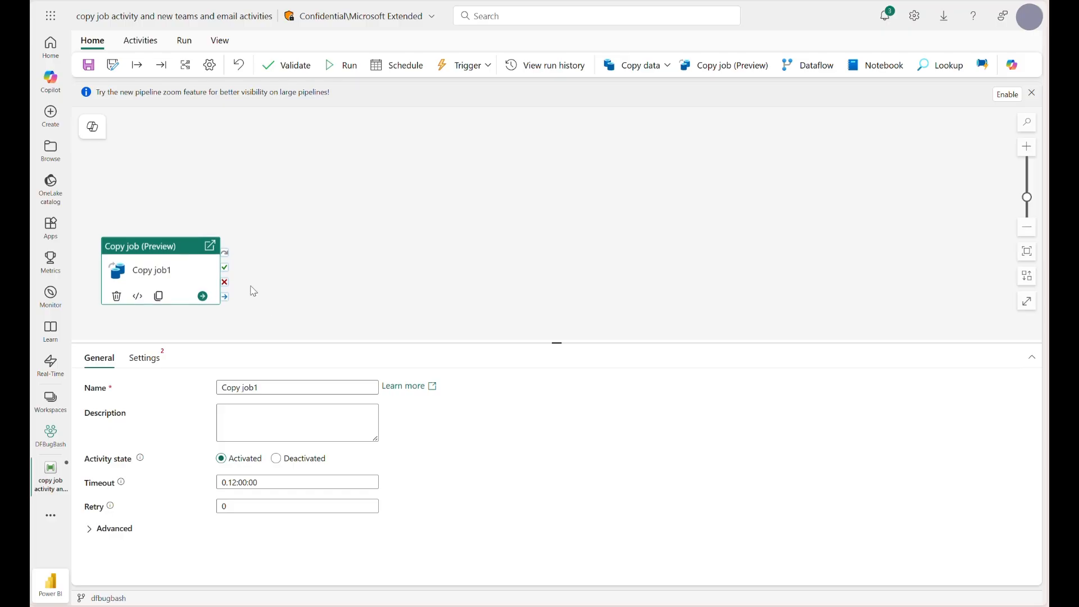
{"action": "scroll", "coordinate": [251, 283], "scroll_direction": "down", "scroll_amount": 1}
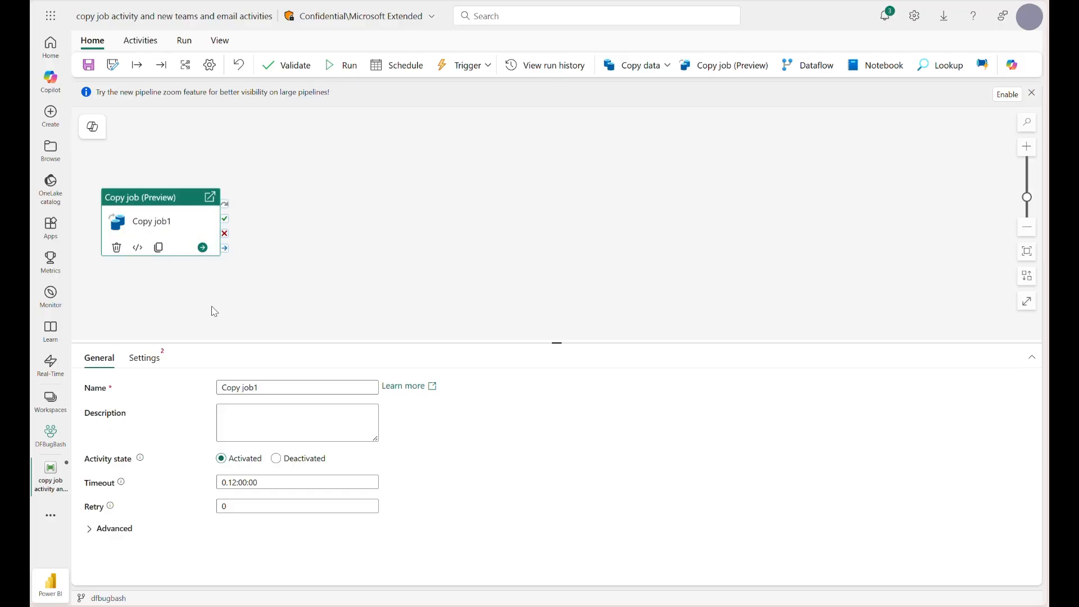
- Create a new Copy job connection for the Copy job1 activity, signing in with the organizational account
{"action": "left_click", "coordinate": [157, 361]}
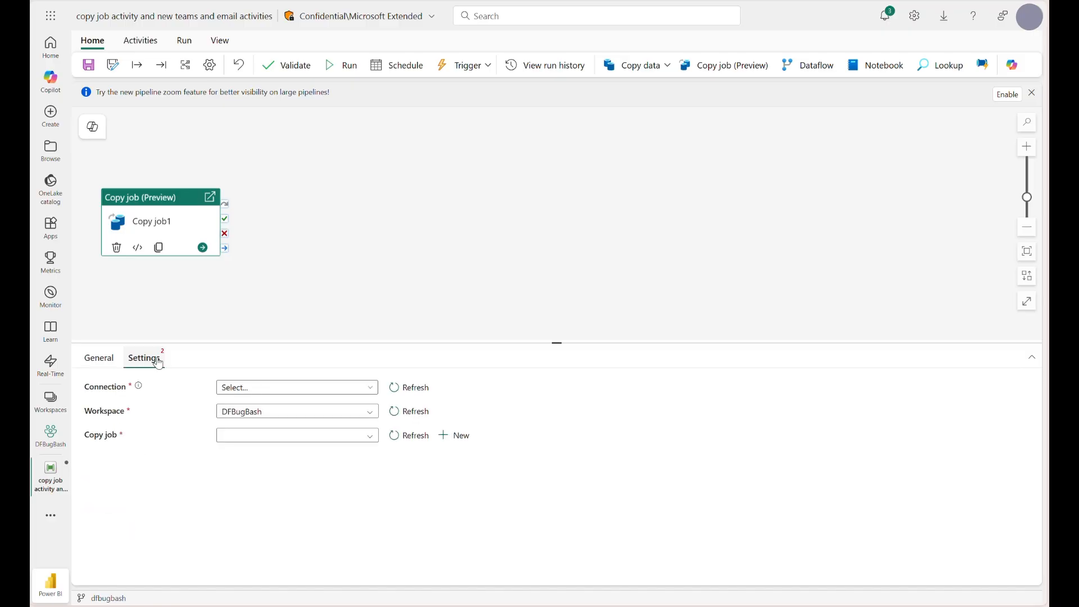
{"action": "left_click", "coordinate": [242, 388]}
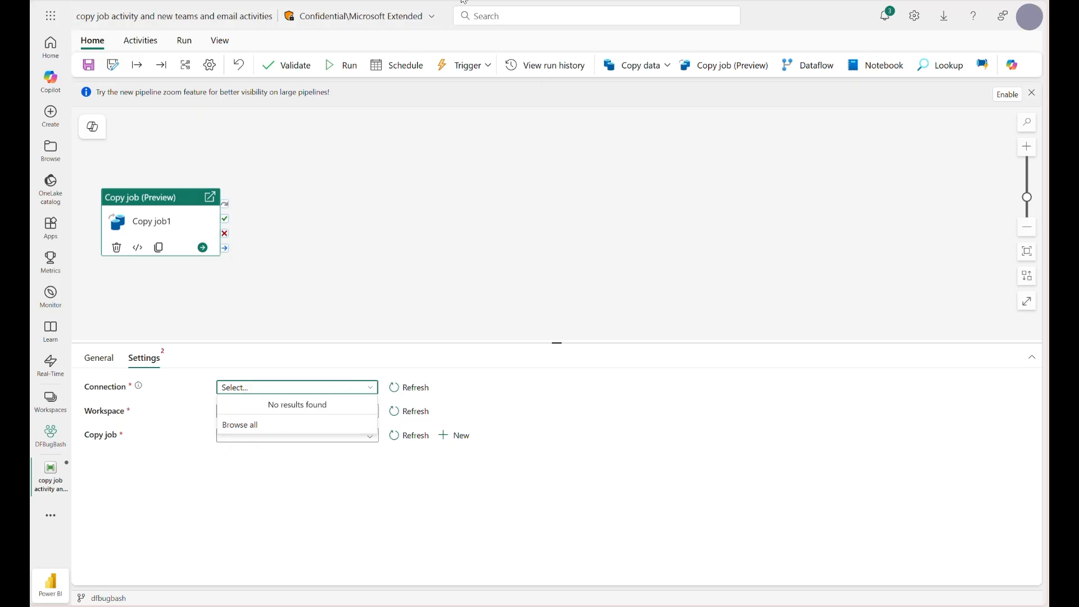
{"action": "left_click", "coordinate": [339, 364]}
{"action": "left_click", "coordinate": [337, 391]}
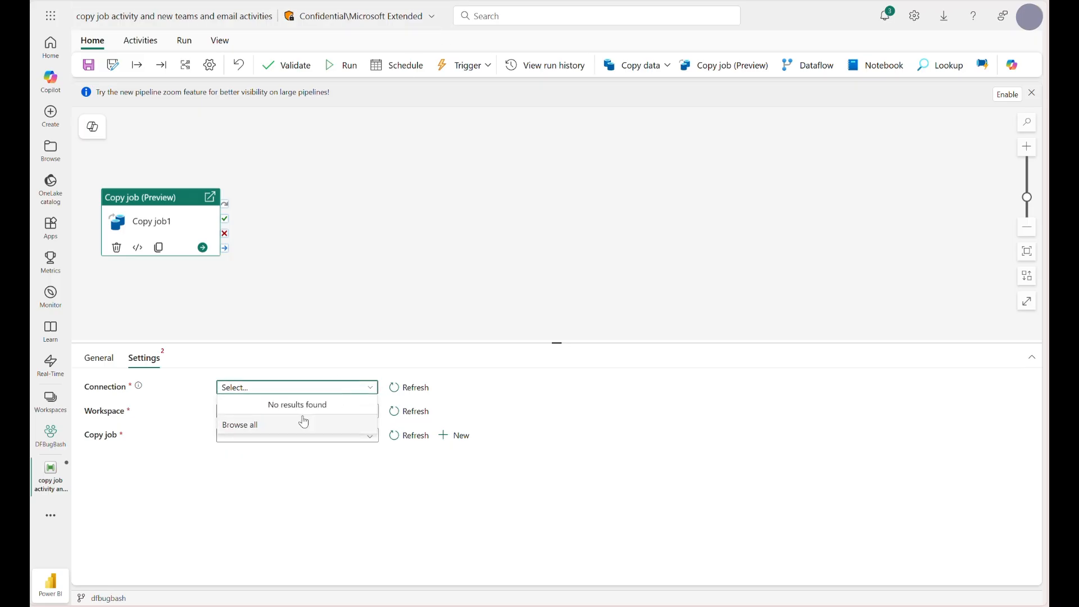
{"action": "left_click", "coordinate": [295, 425]}
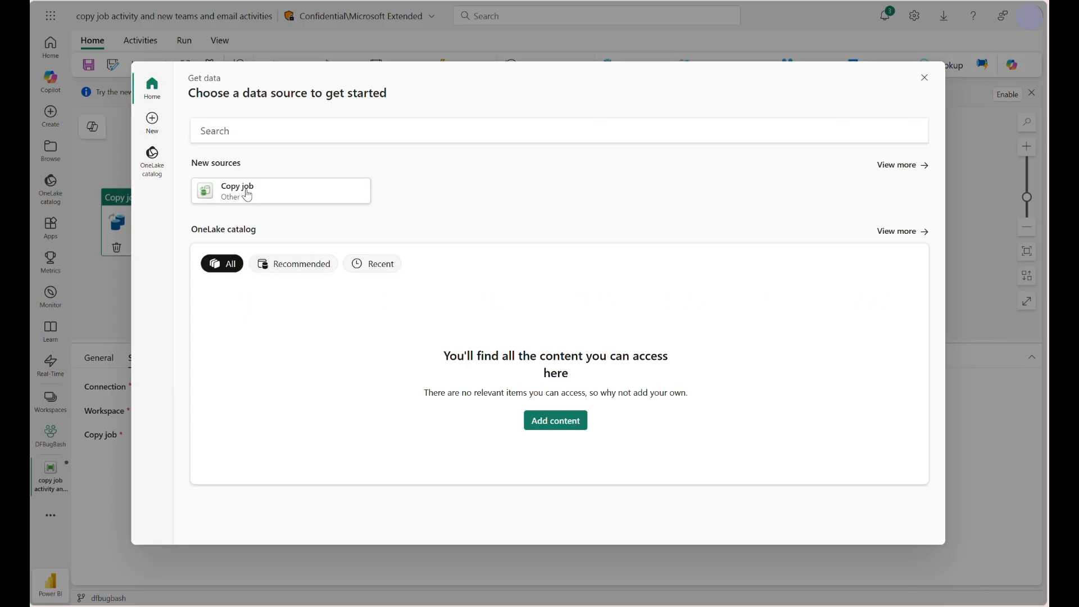
{"action": "left_click", "coordinate": [247, 194]}
{"action": "left_click", "coordinate": [385, 294]}
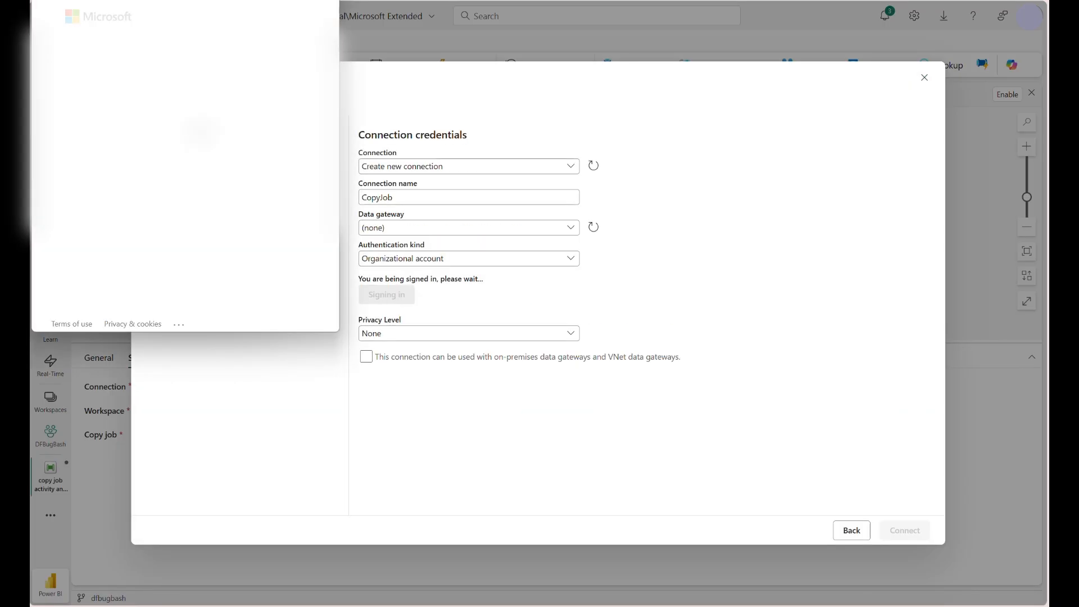
{"action": "left_click", "coordinate": [225, 85]}
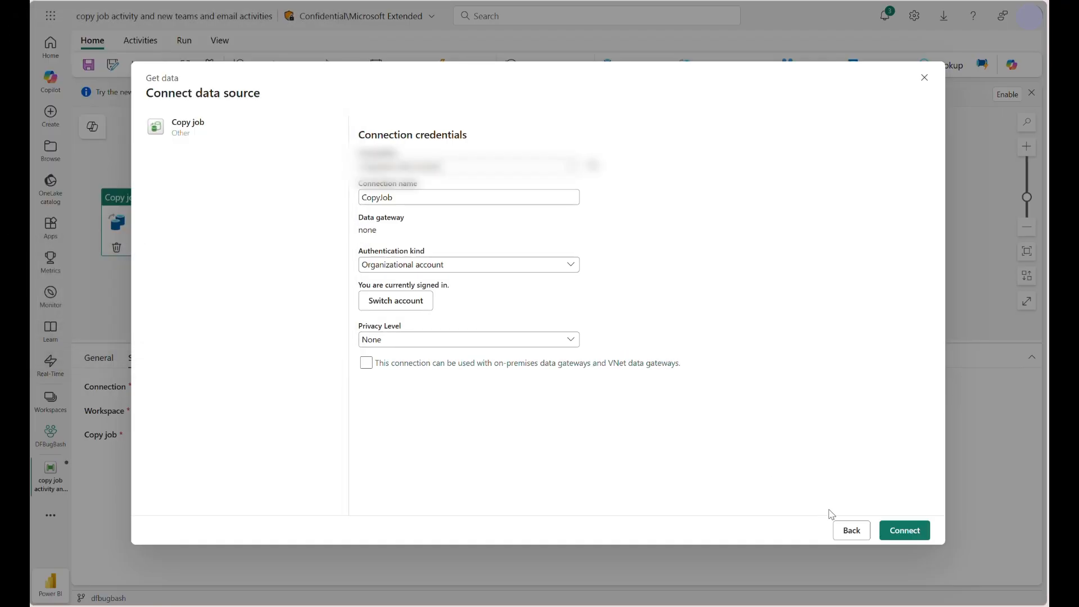
{"action": "left_click", "coordinate": [896, 530]}
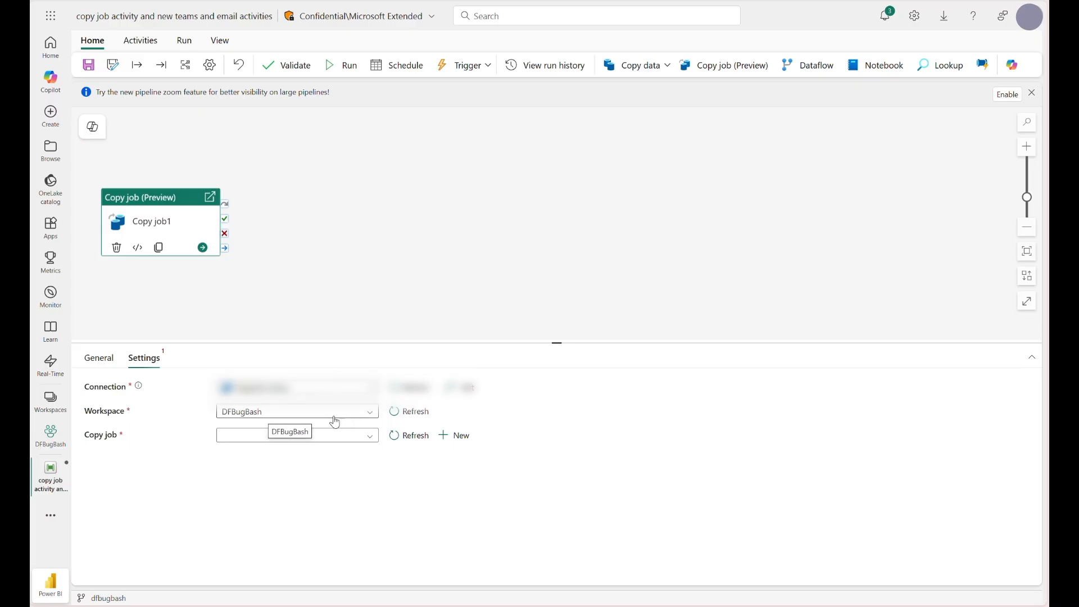
- Choose copyjob1 from the DFBugBash workspace as the copy job that the activity runs
{"action": "left_click", "coordinate": [330, 438]}
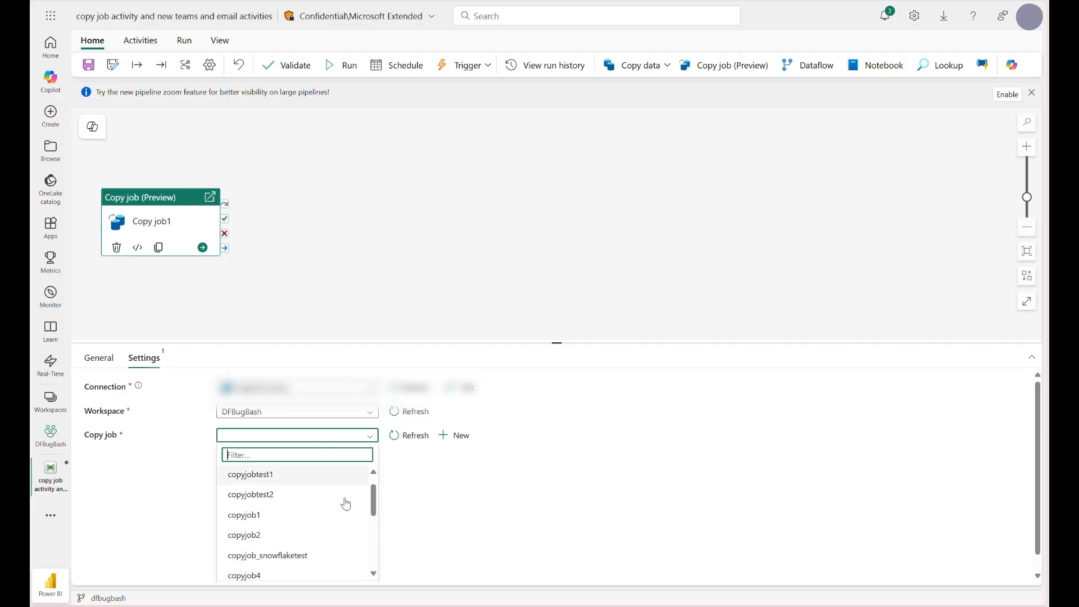
{"action": "scroll", "coordinate": [345, 503], "scroll_direction": "down", "scroll_amount": 1}
{"action": "scroll", "coordinate": [346, 504], "scroll_direction": "up", "scroll_amount": 1}
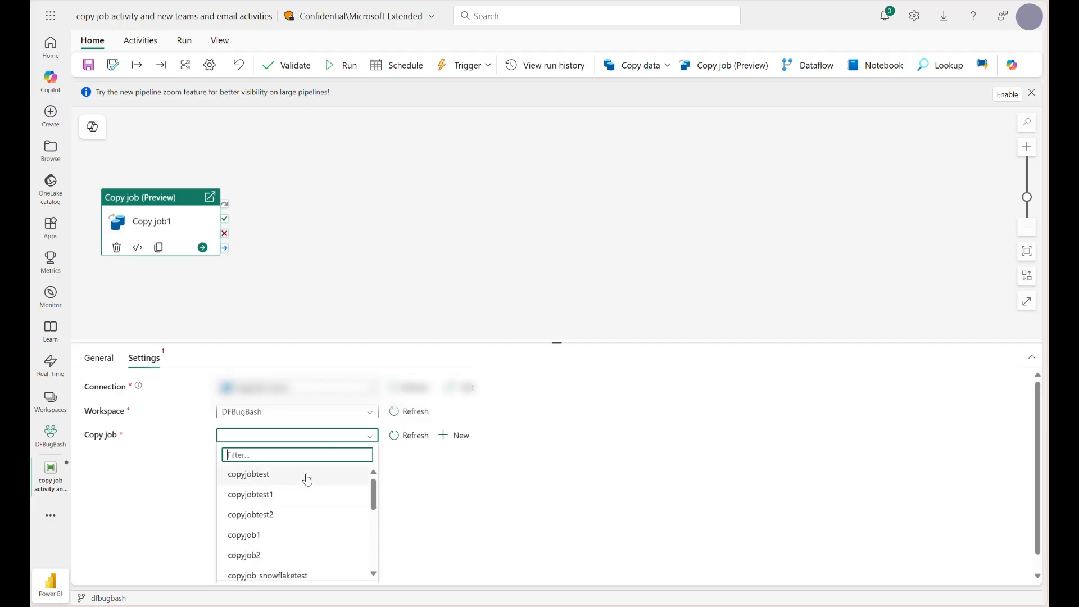
{"action": "left_click", "coordinate": [305, 545]}
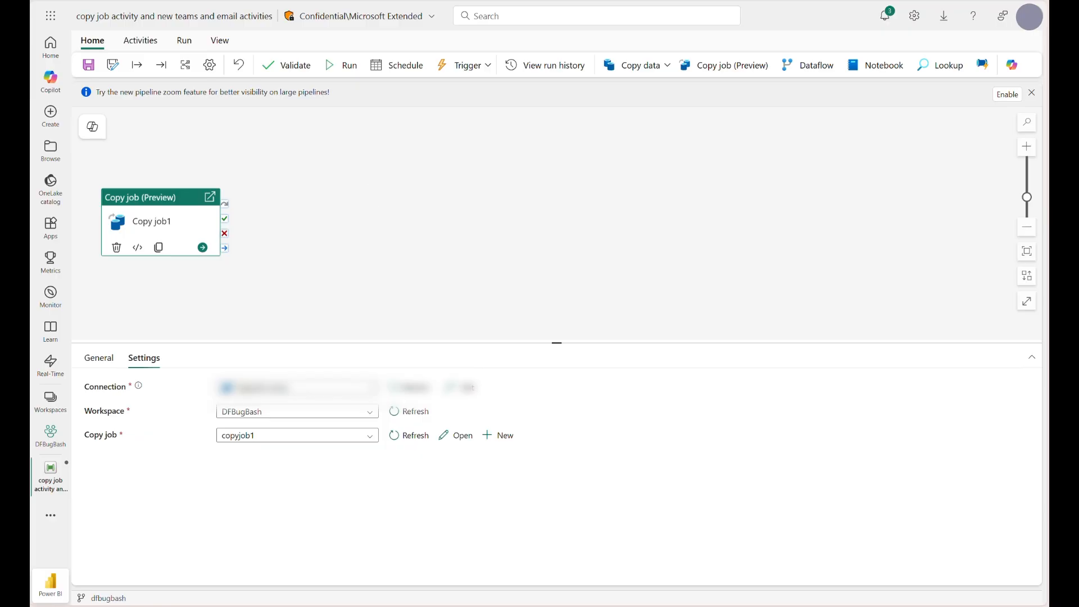
- Add Office 365 Email and Microsoft Teams activities and stack them one above the other beside Copy job1
{"action": "left_click", "coordinate": [151, 47]}
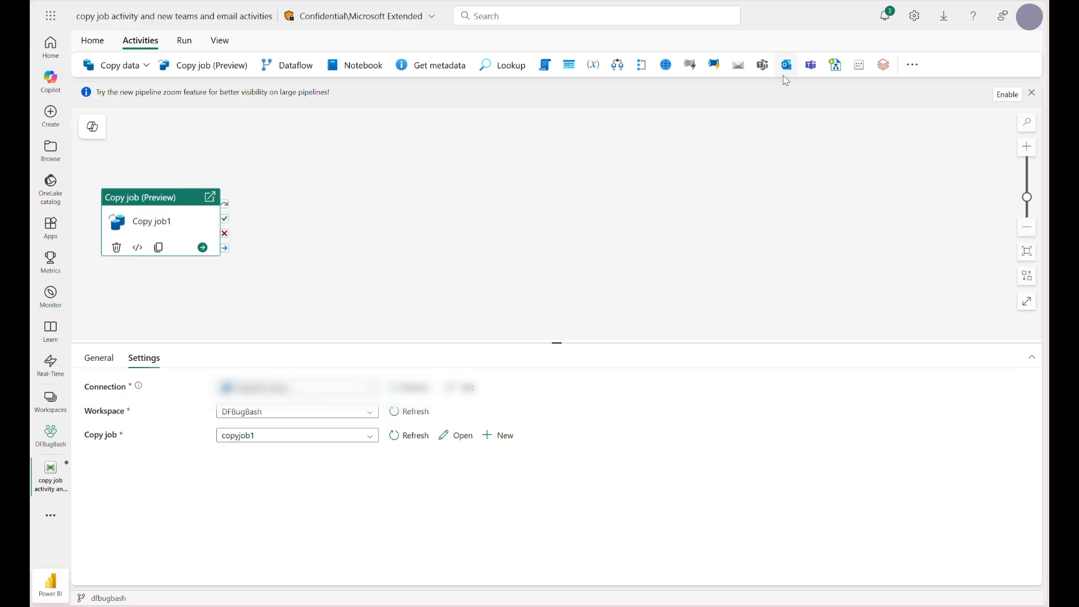
{"action": "left_click", "coordinate": [786, 66]}
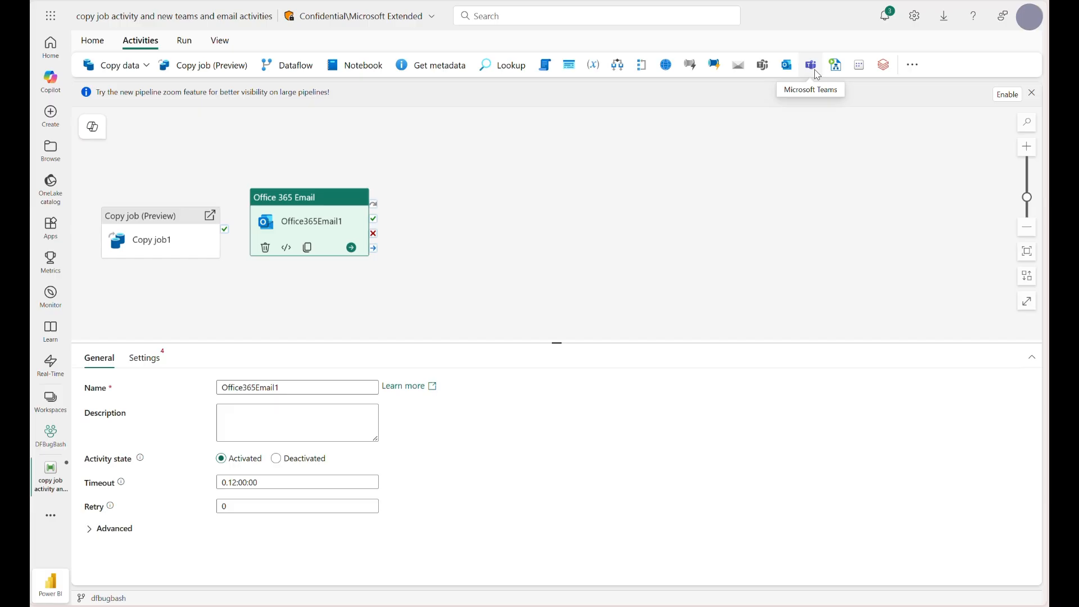
{"action": "left_click", "coordinate": [815, 71]}
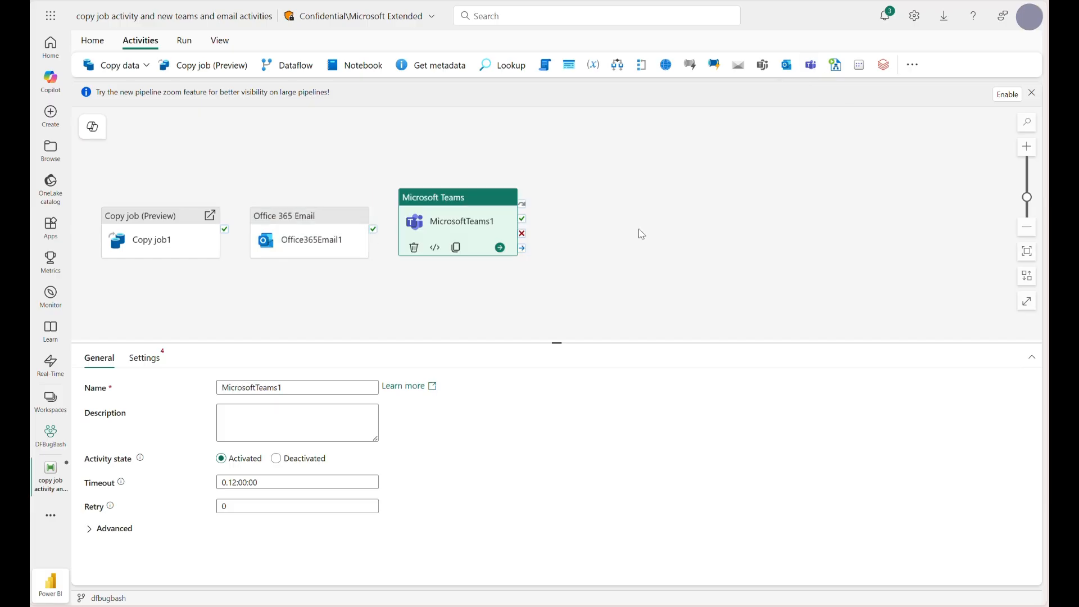
{"action": "left_click_drag", "start_coordinate": [313, 239], "coordinate": [308, 163]}
{"action": "left_click_drag", "start_coordinate": [449, 240], "coordinate": [309, 268]}
{"action": "left_click_drag", "start_coordinate": [304, 159], "coordinate": [320, 189]}
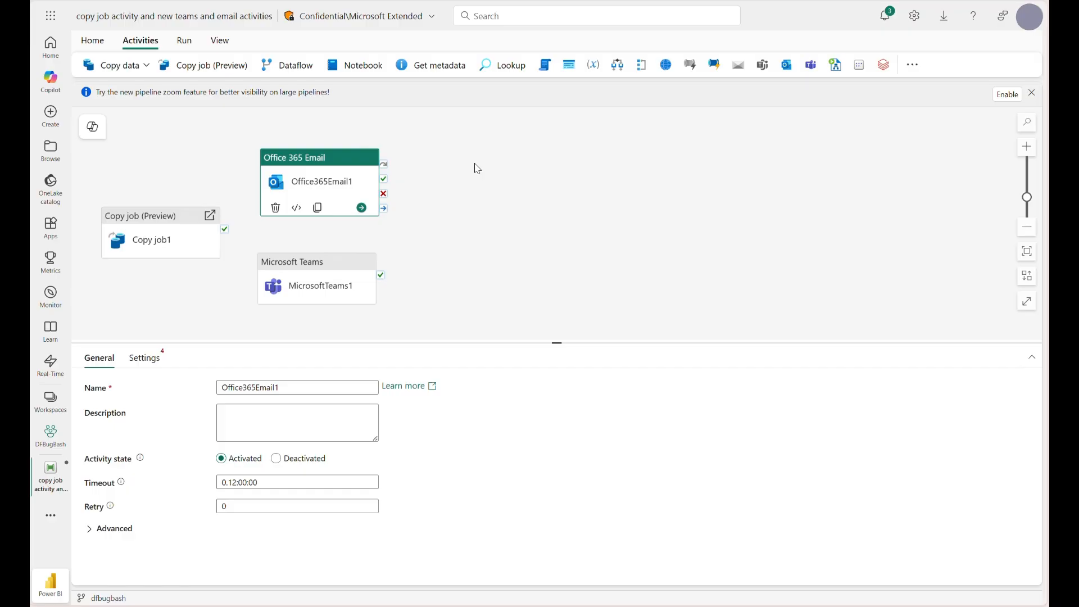
- Review the settings of the email and Teams activities and assign the existing connection to Office365Email1
{"action": "left_click", "coordinate": [145, 357]}
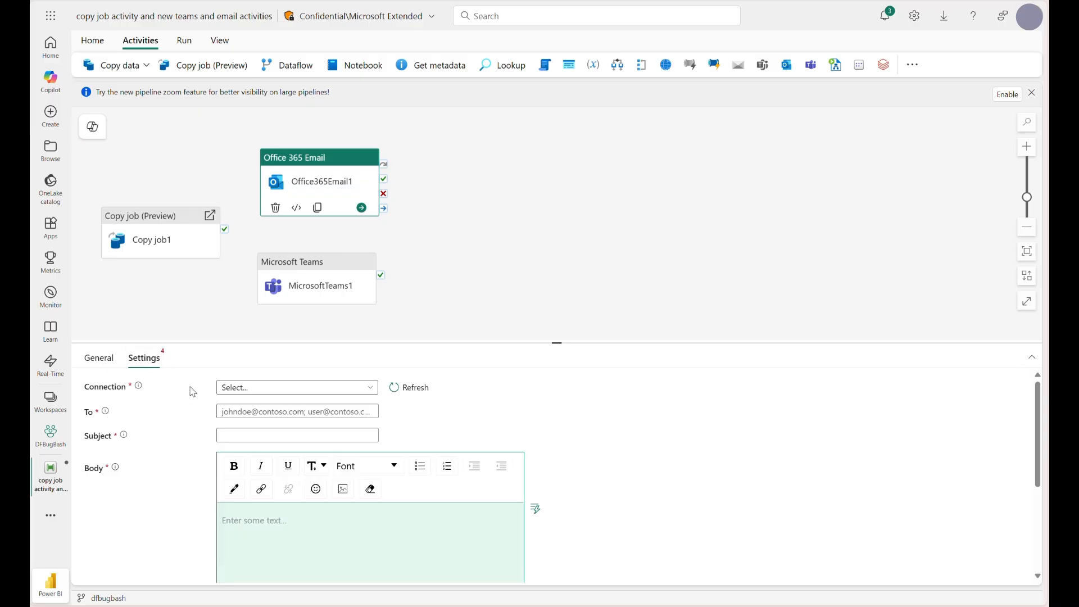
{"action": "left_click", "coordinate": [302, 290]}
{"action": "left_click", "coordinate": [158, 365]}
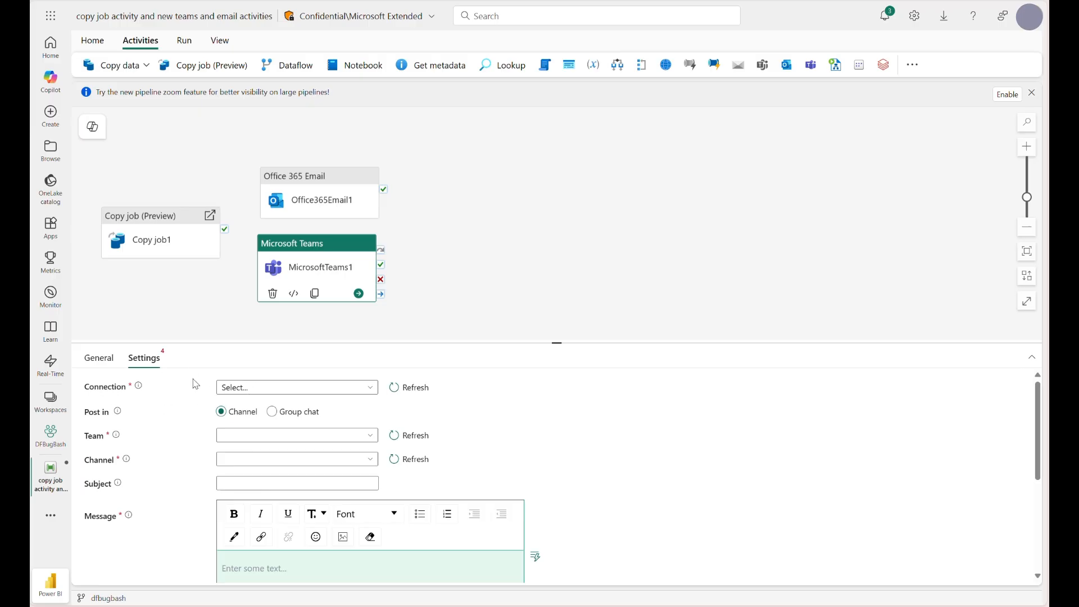
{"action": "left_click", "coordinate": [319, 199]}
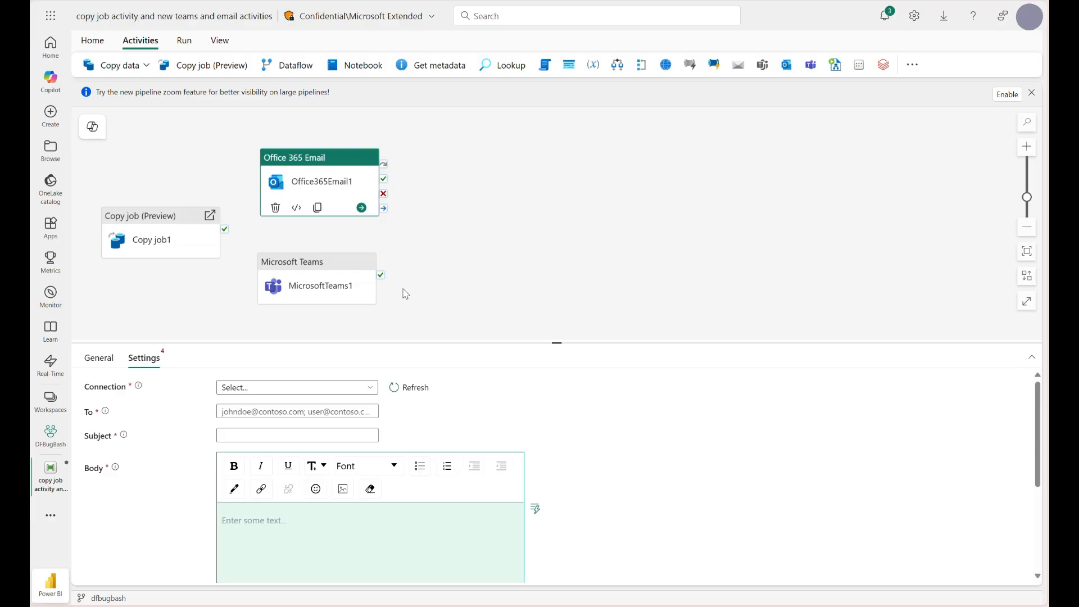
{"action": "left_click", "coordinate": [314, 387]}
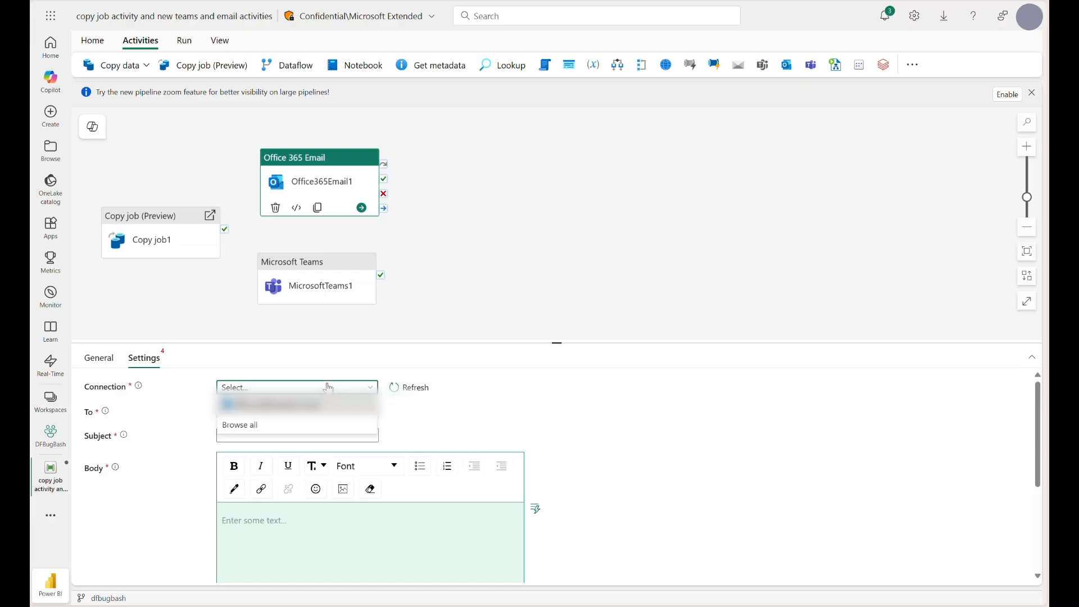
{"action": "left_click", "coordinate": [314, 403]}
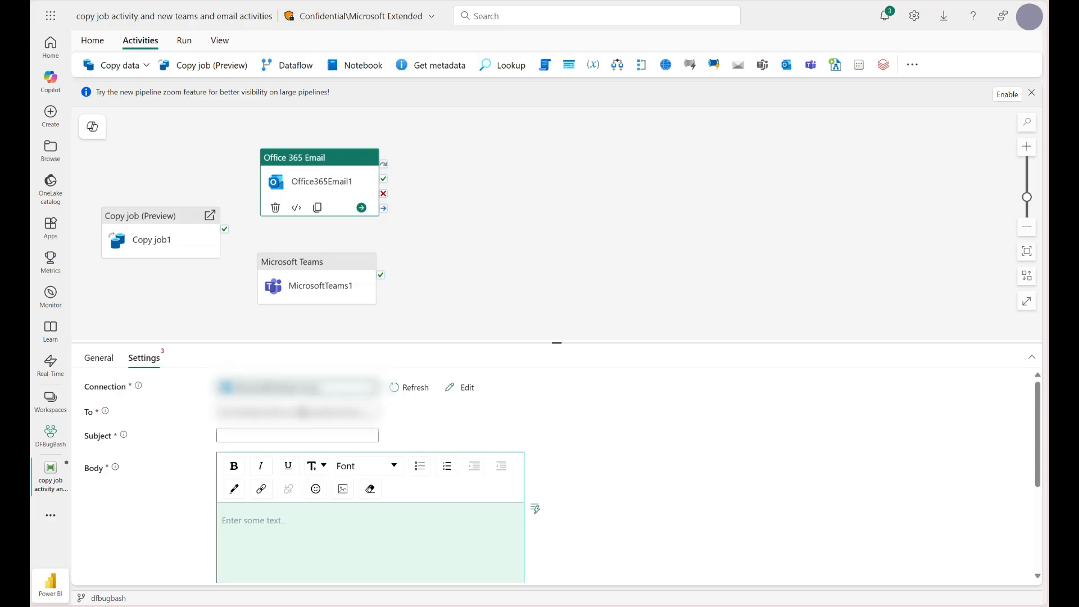
- Enter the recipient's email address for the Office 365 Email activity
{"action": "left_click", "coordinate": [304, 412]}
{"action": "type", "text": "..."}
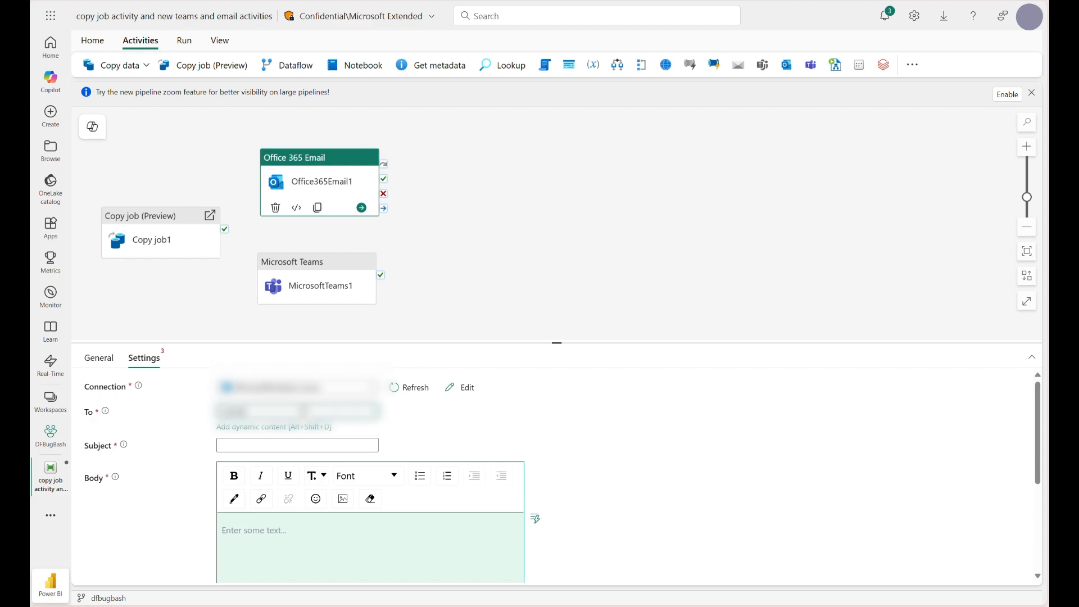
{"action": "type", "text": "......"}
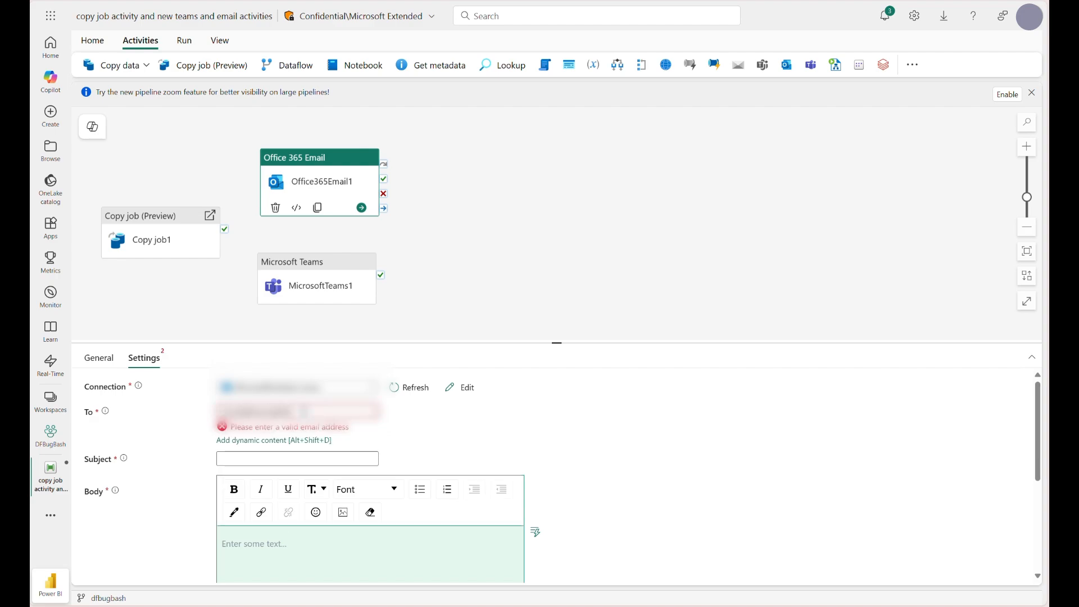
- Set the email subject to "Copy job activity is complete!"
{"action": "left_click", "coordinate": [294, 444]}
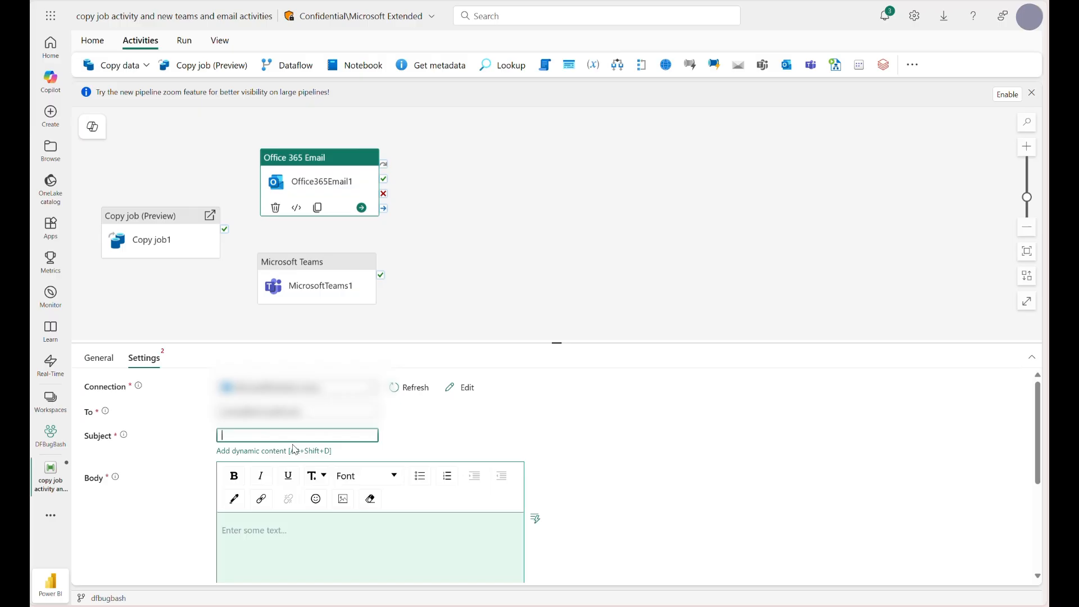
{"action": "type", "text": "Copy job activity is complete!"}
- Insert the Pipeline ID and Pipeline run ID system variables into the email body as dynamic content
{"action": "left_click", "coordinate": [303, 528]}
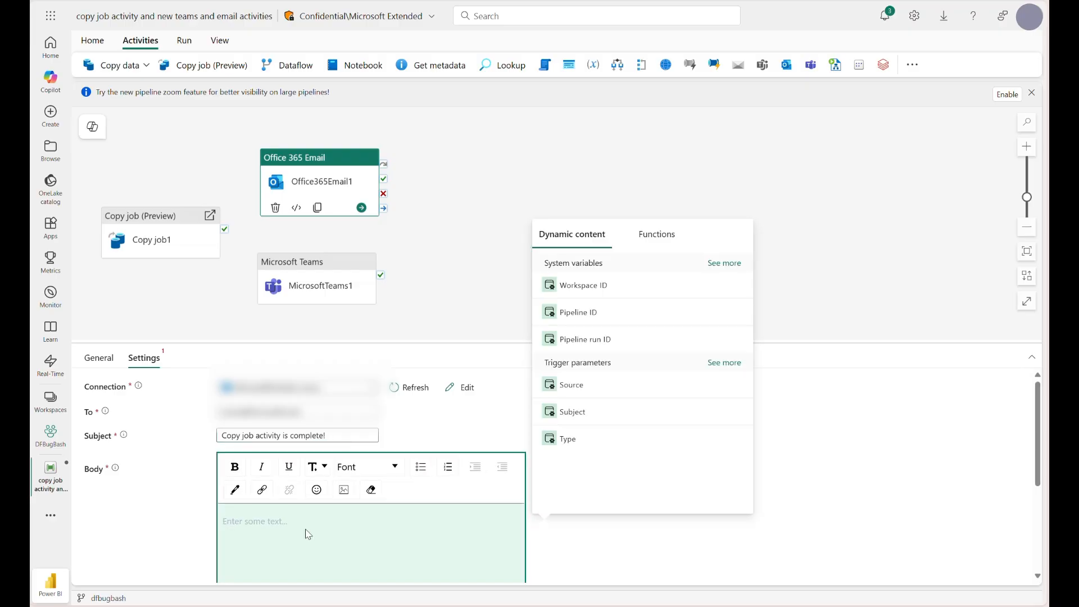
{"action": "left_click", "coordinate": [615, 314]}
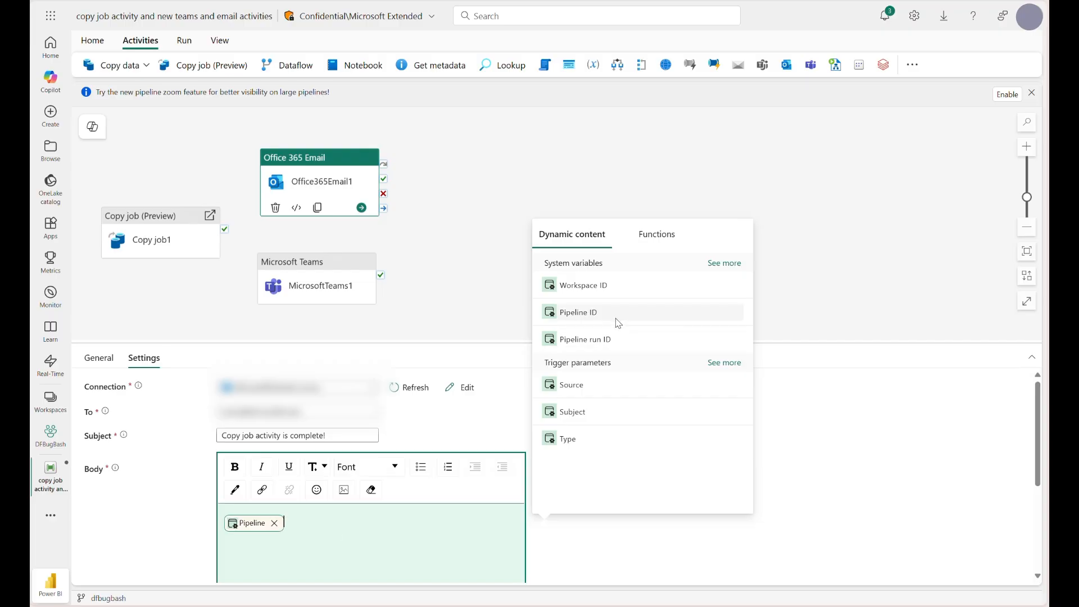
{"action": "left_click", "coordinate": [614, 340]}
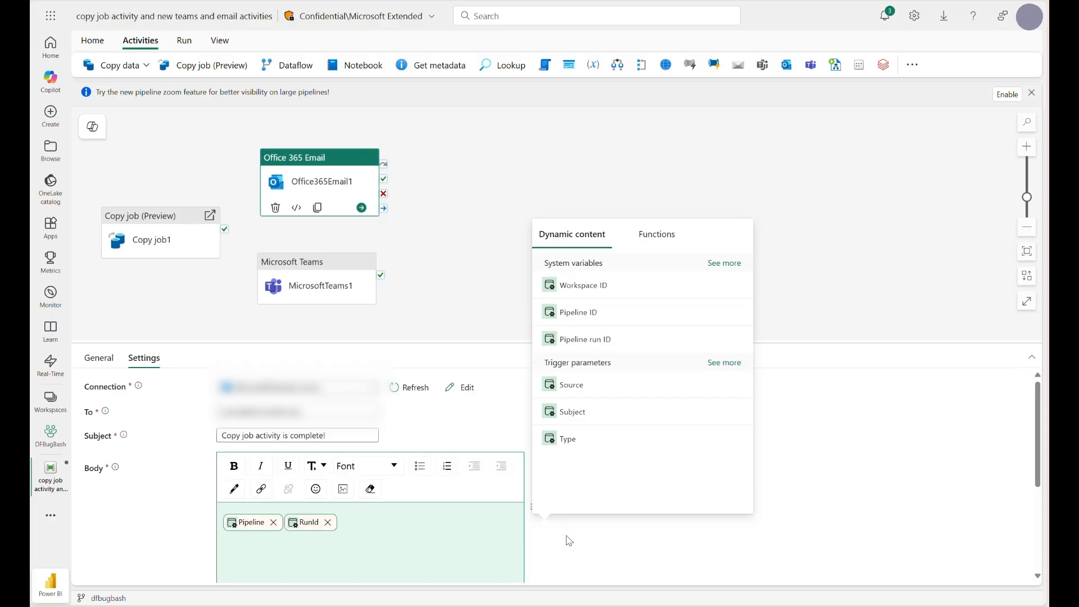
{"action": "left_click", "coordinate": [535, 506]}
- Connect Copy job1 to Office365Email1 with an On success dependency
{"action": "scroll", "coordinate": [569, 540], "scroll_direction": "down", "scroll_amount": 2}
{"action": "scroll", "coordinate": [569, 540], "scroll_direction": "up", "scroll_amount": 2}
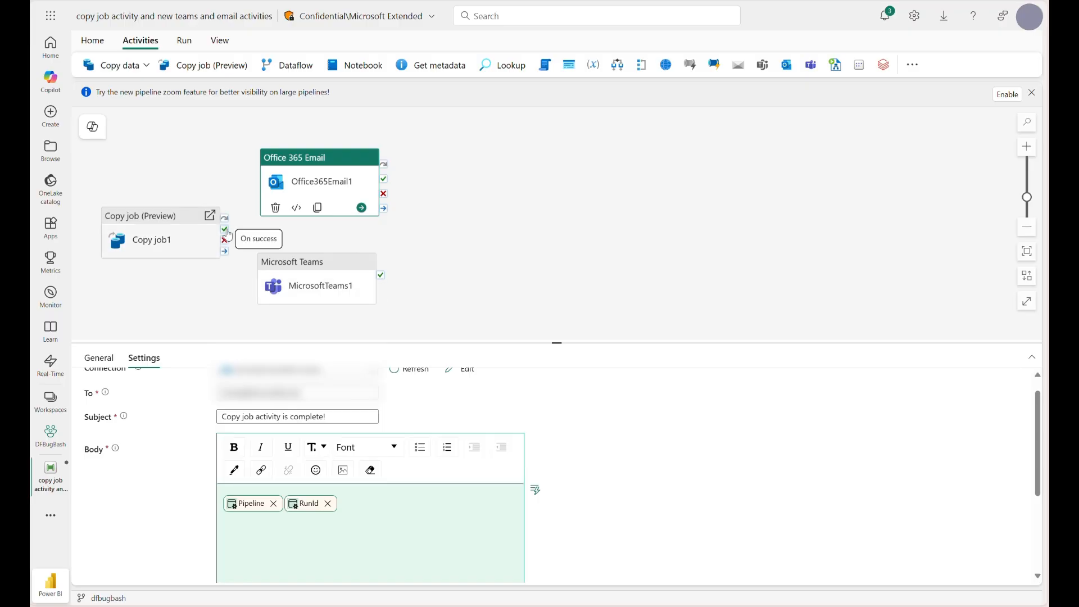
{"action": "left_click_drag", "start_coordinate": [224, 230], "coordinate": [276, 190]}
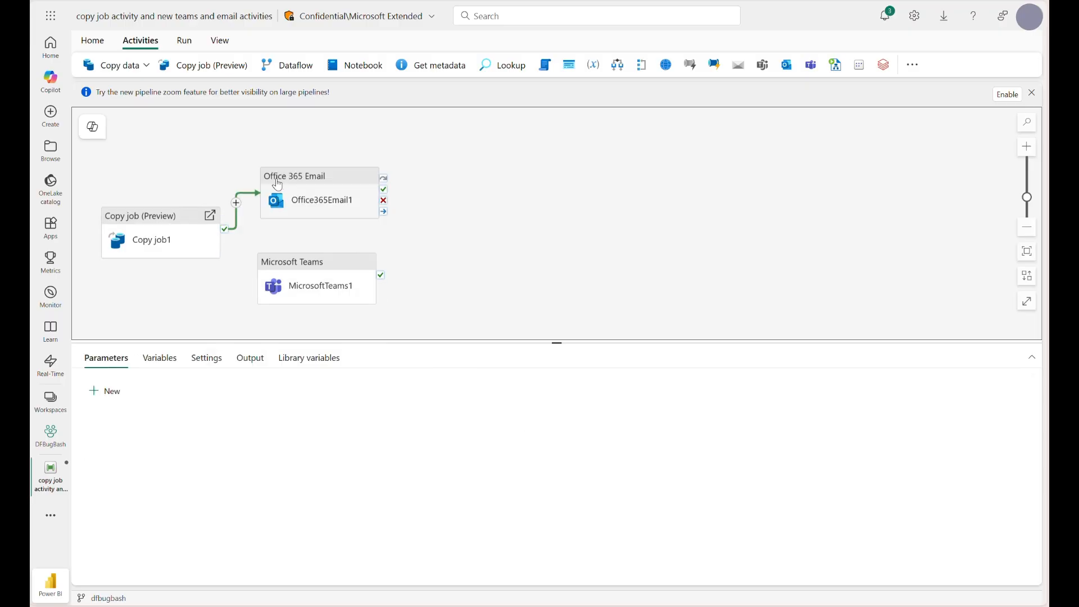
- Assign a connection to the Microsoft Teams activity and set it to post in a group chat
{"action": "left_click", "coordinate": [282, 265]}
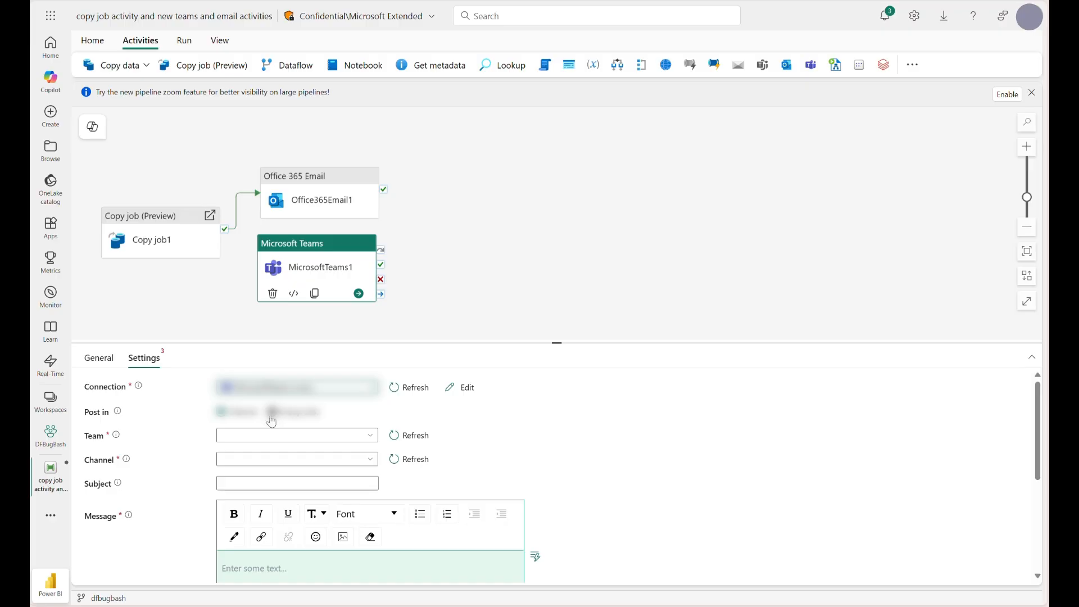
{"action": "left_click", "coordinate": [269, 435]}
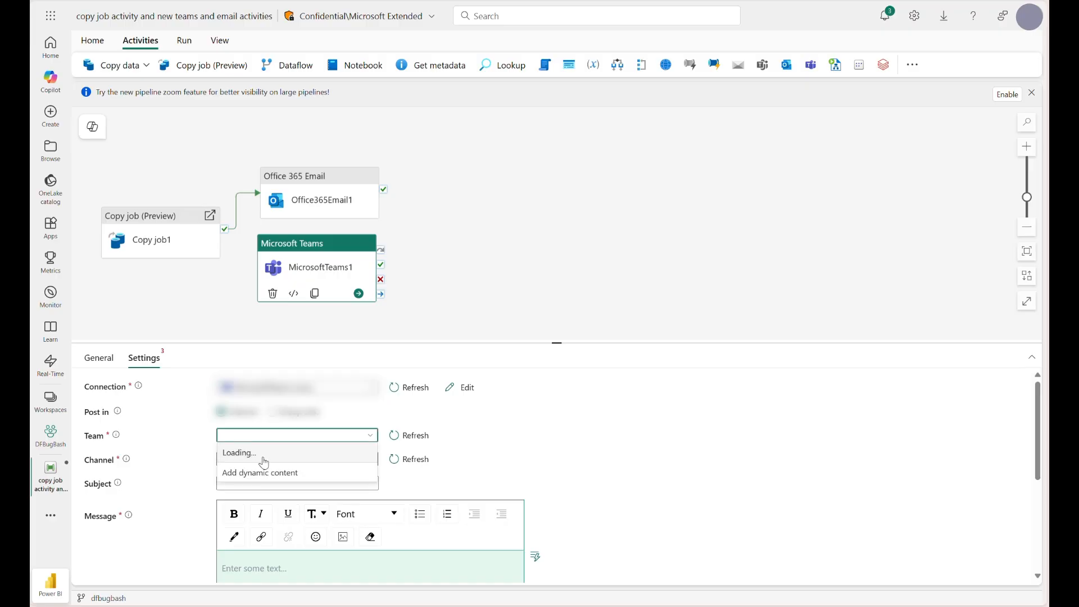
{"action": "left_click", "coordinate": [272, 412]}
{"action": "left_click", "coordinate": [260, 436]}
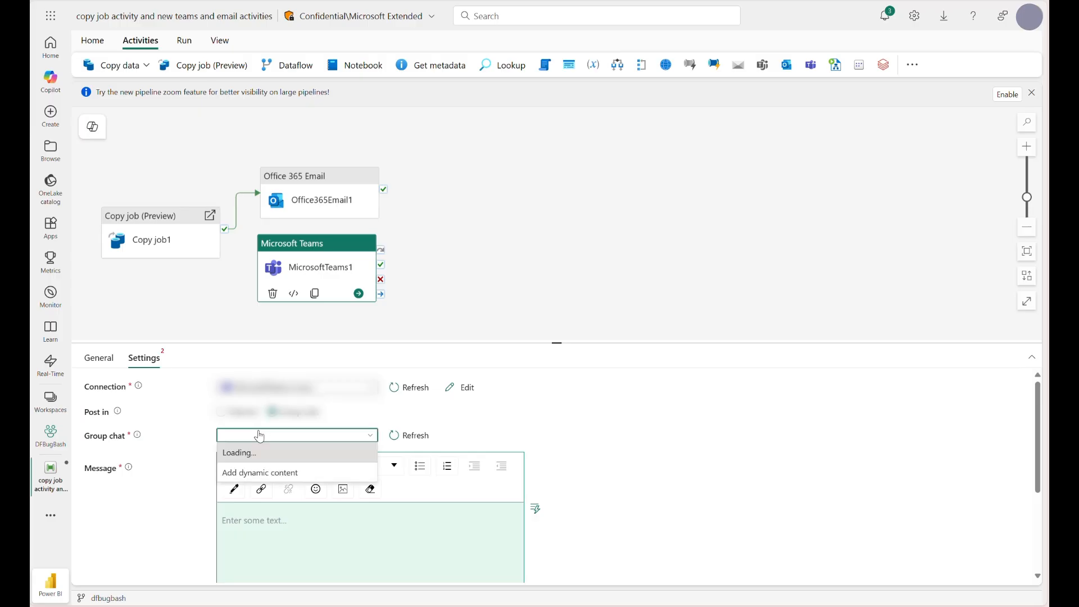
{"action": "left_click", "coordinate": [253, 521]}
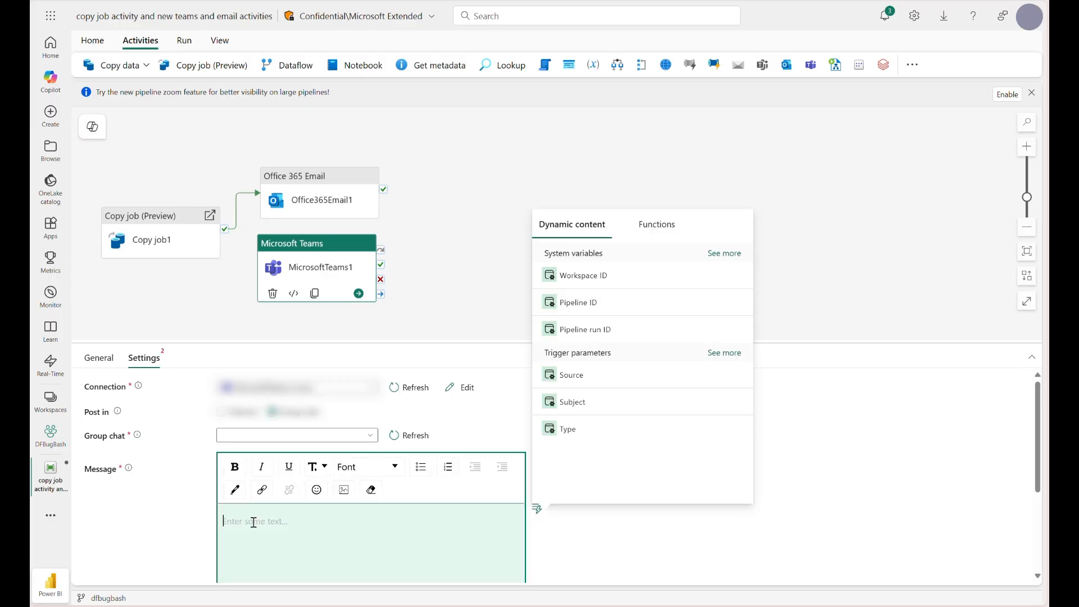
{"action": "left_click", "coordinate": [450, 251]}
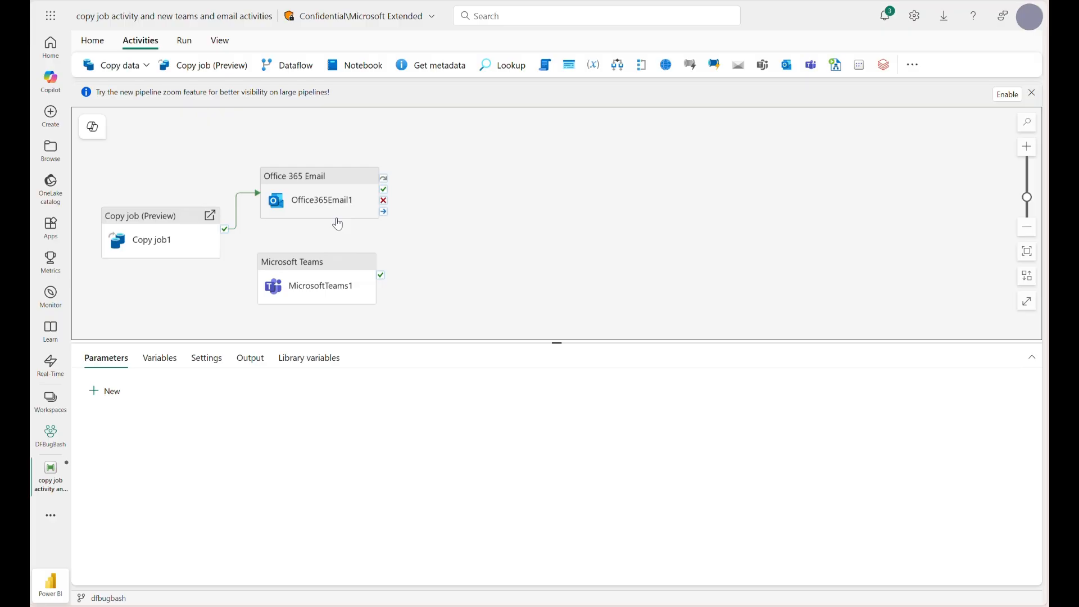
- Delete the MicrosoftTeams1 activity from the pipeline canvas
{"action": "left_click", "coordinate": [282, 272]}
{"action": "left_click", "coordinate": [273, 292]}
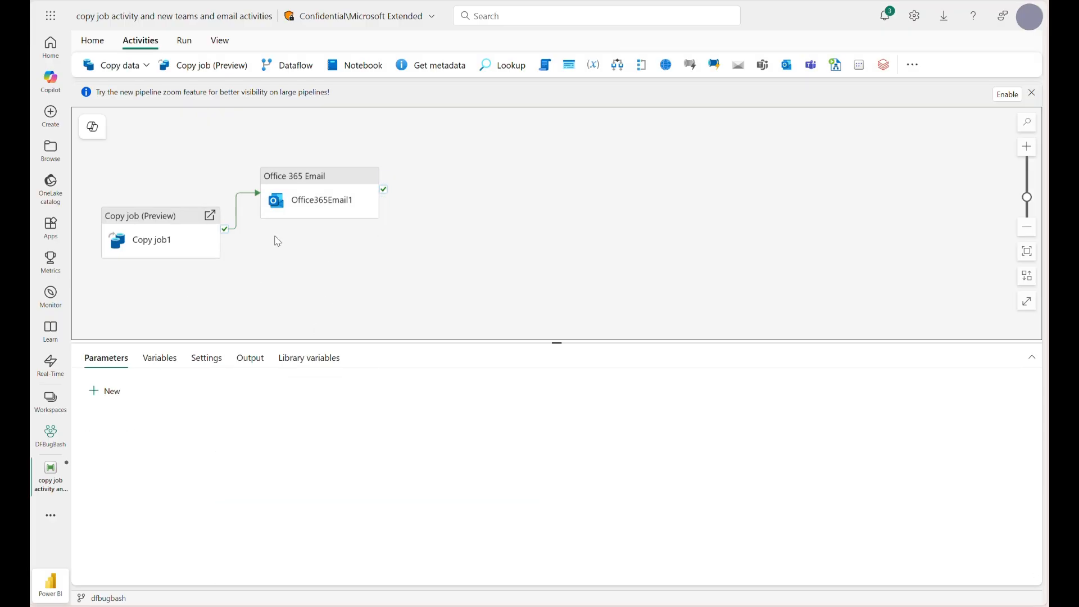
- Save the pipeline and run it
{"action": "left_click", "coordinate": [110, 47]}
{"action": "left_click", "coordinate": [88, 64]}
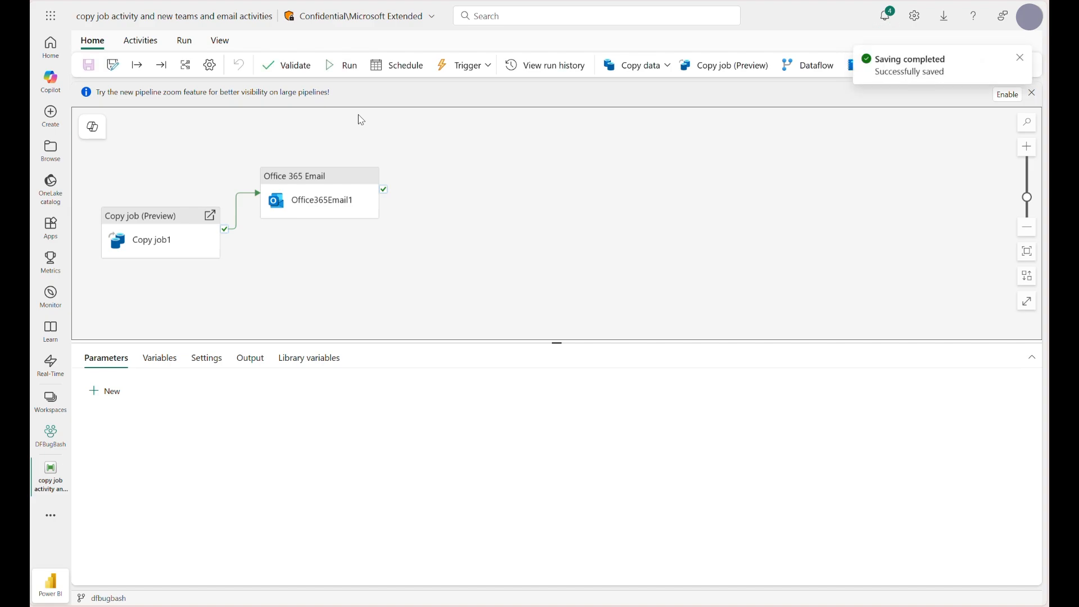
{"action": "left_click", "coordinate": [349, 66]}
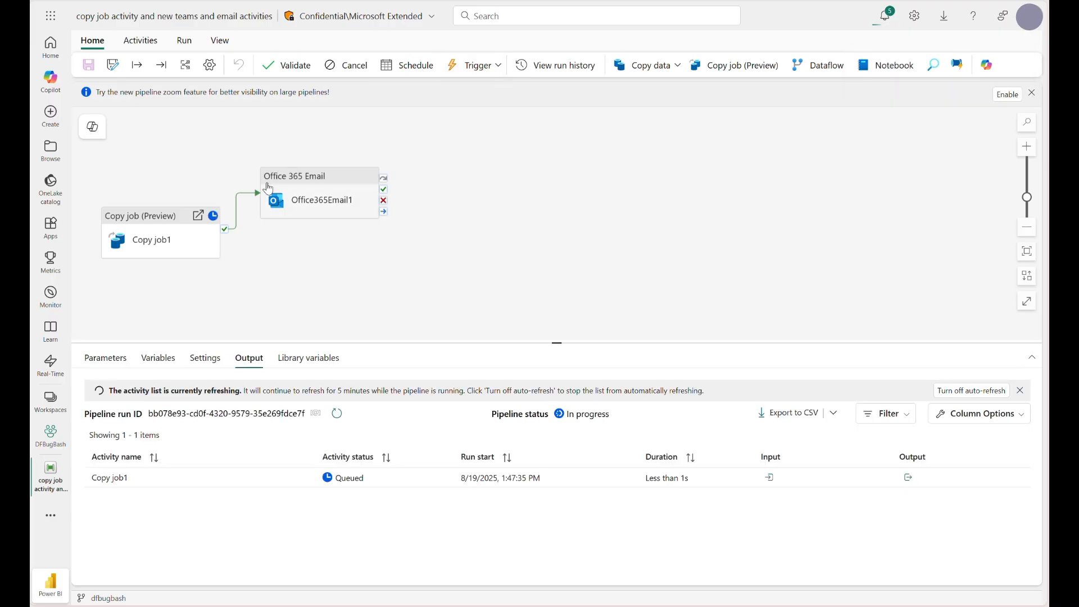
- Open the copyjob1 item behind the Copy job1 activity to view its source and destination, and return to the pipeline
{"action": "left_click", "coordinate": [198, 216]}
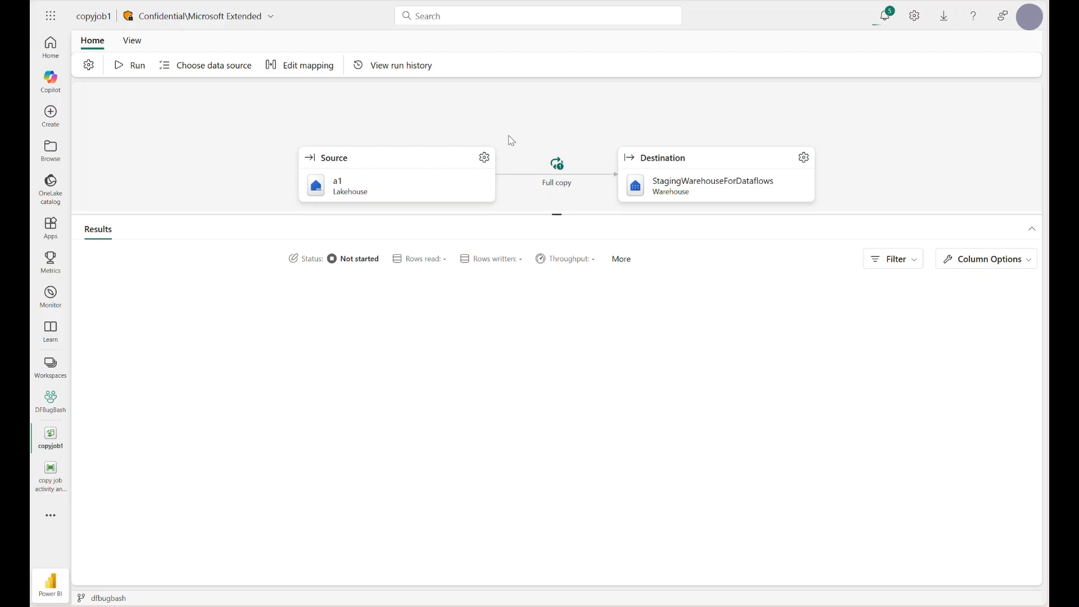
{"action": "left_click", "coordinate": [49, 479]}
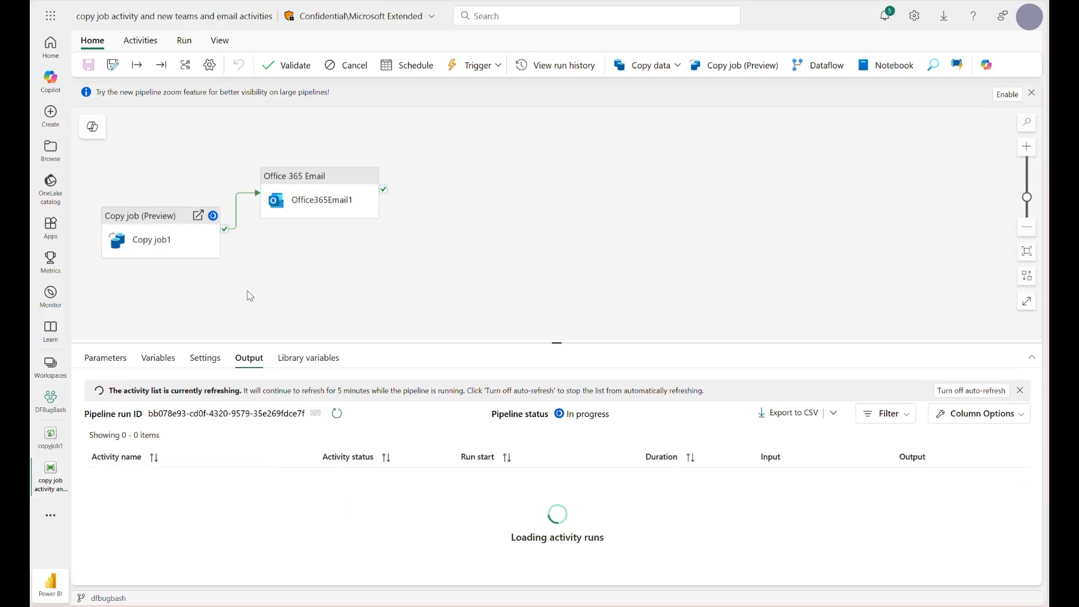
{"action": "left_click", "coordinate": [52, 433]}
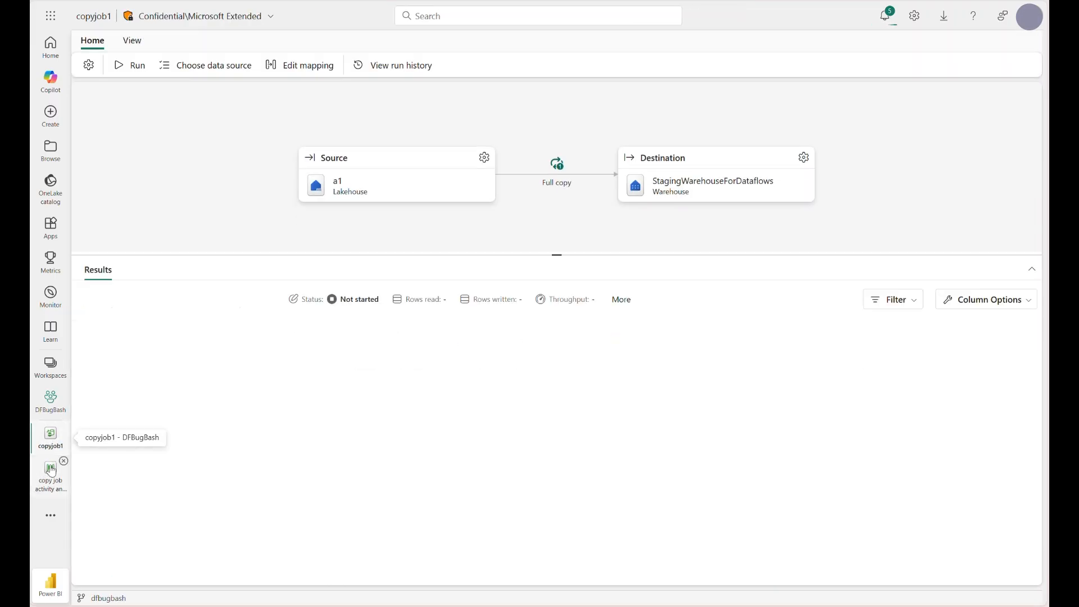
{"action": "left_click", "coordinate": [50, 478]}
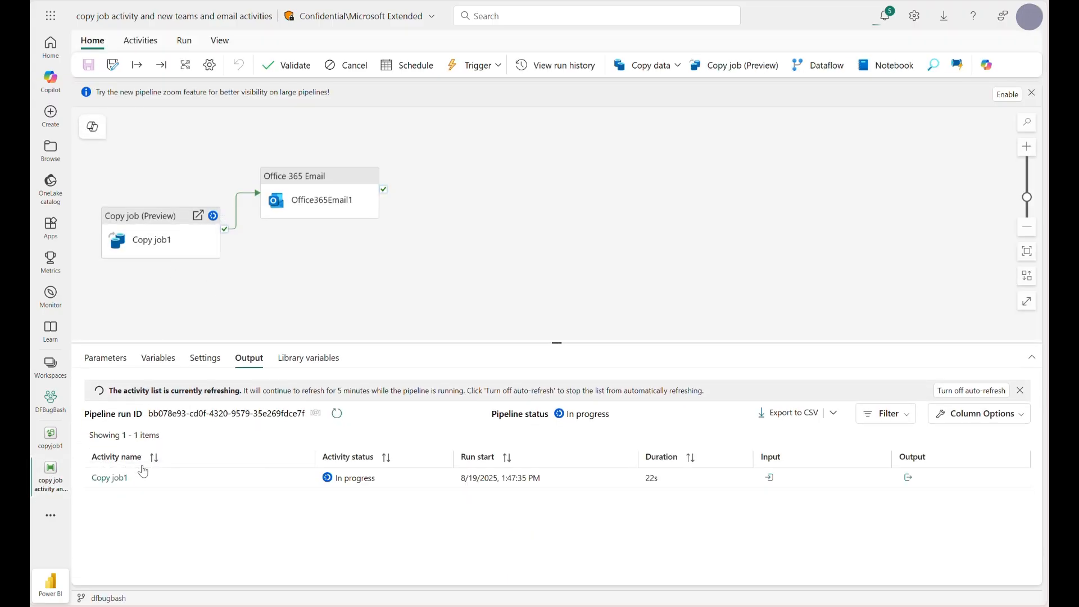
- View Copy job1's run details and its monitoring page through the Monitoring URL, and return to the pipeline with the details closed
{"action": "left_click", "coordinate": [112, 479]}
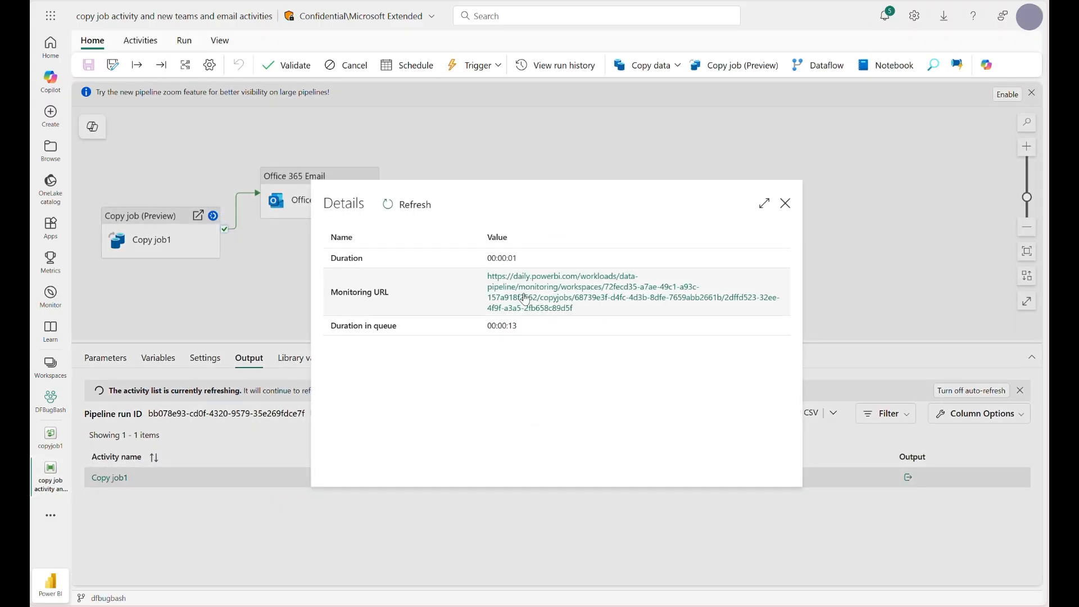
{"action": "left_click", "coordinate": [545, 301]}
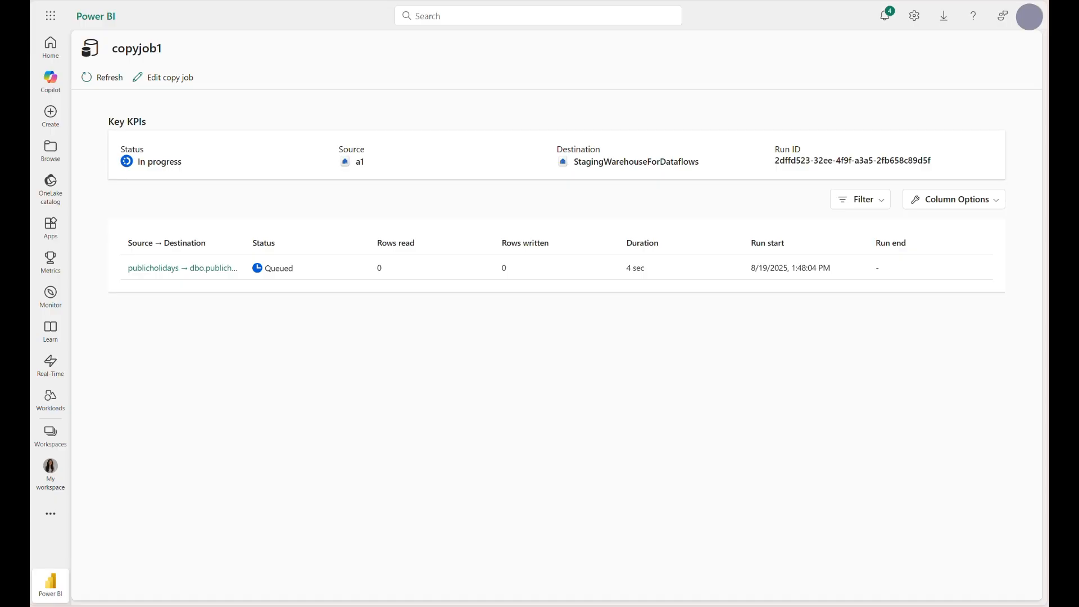
{"action": "left_click", "coordinate": [113, 0]}
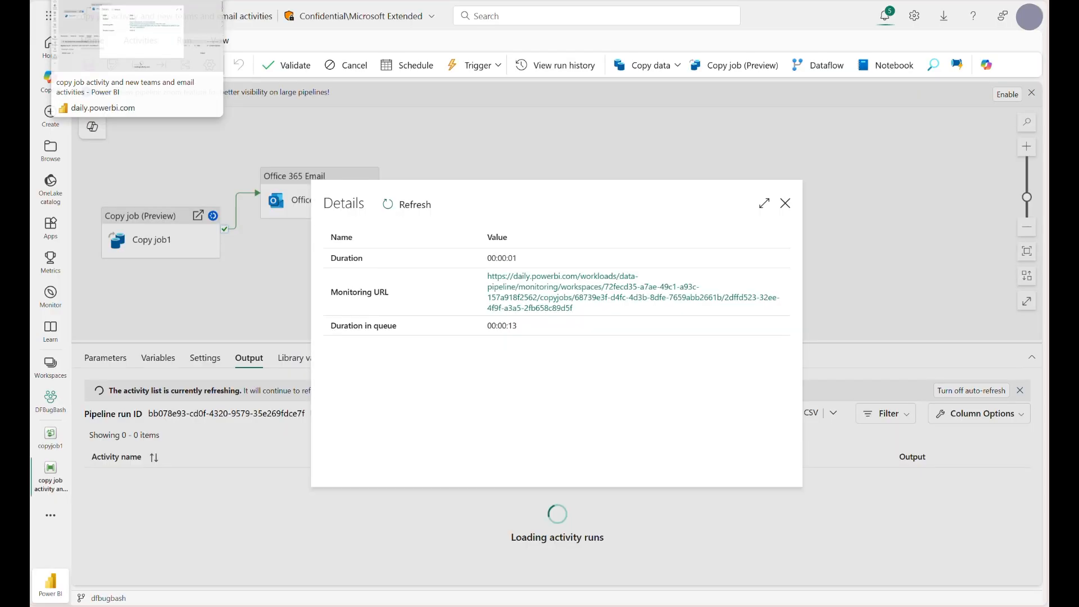
{"action": "left_click", "coordinate": [785, 204]}
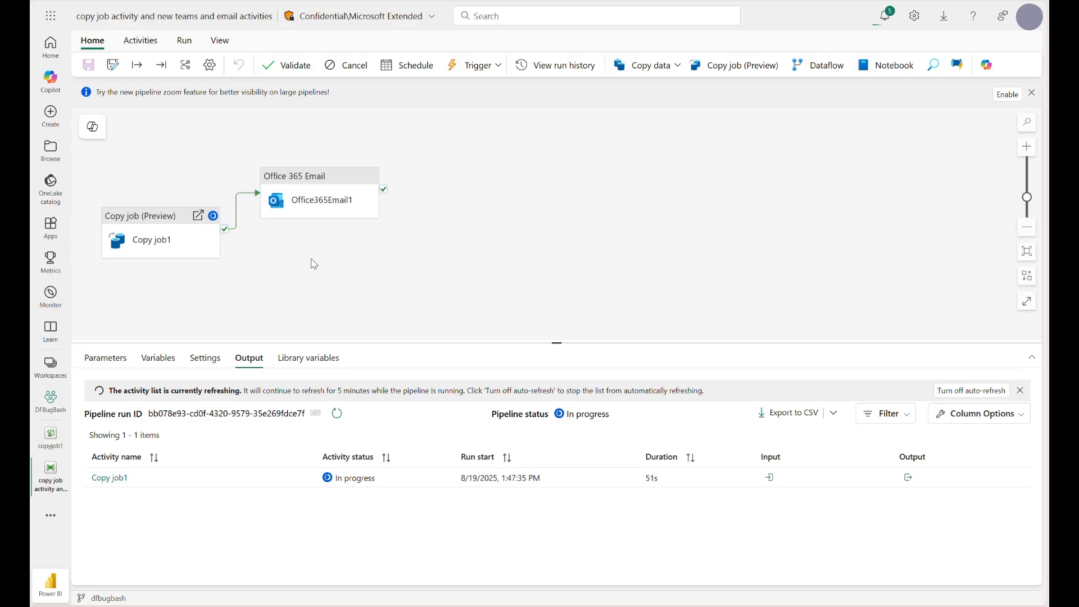